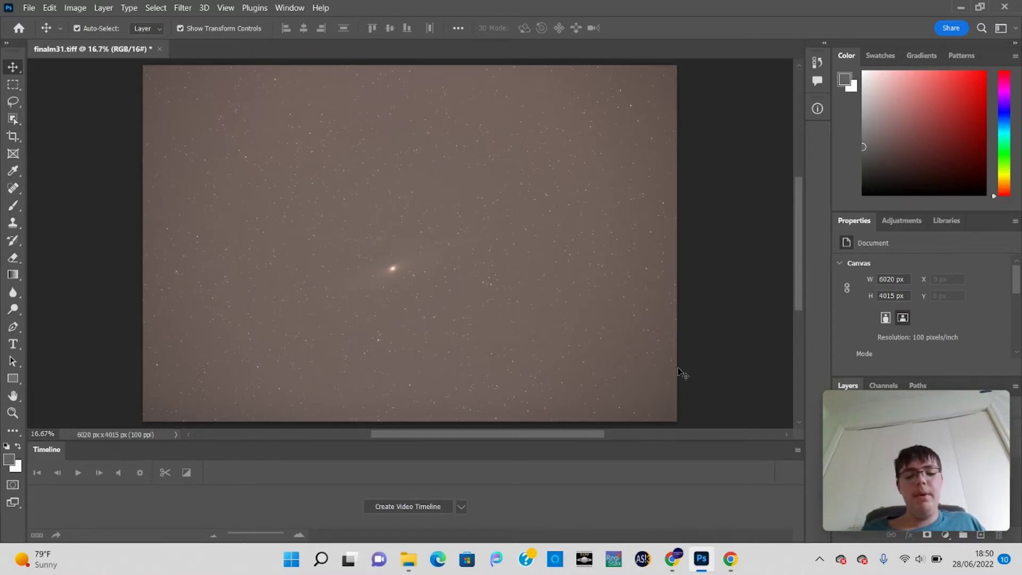
Open the Levels dialog on finalm31.tiff with Ctrl+L
{"action": "key", "text": "ctrl+l"}
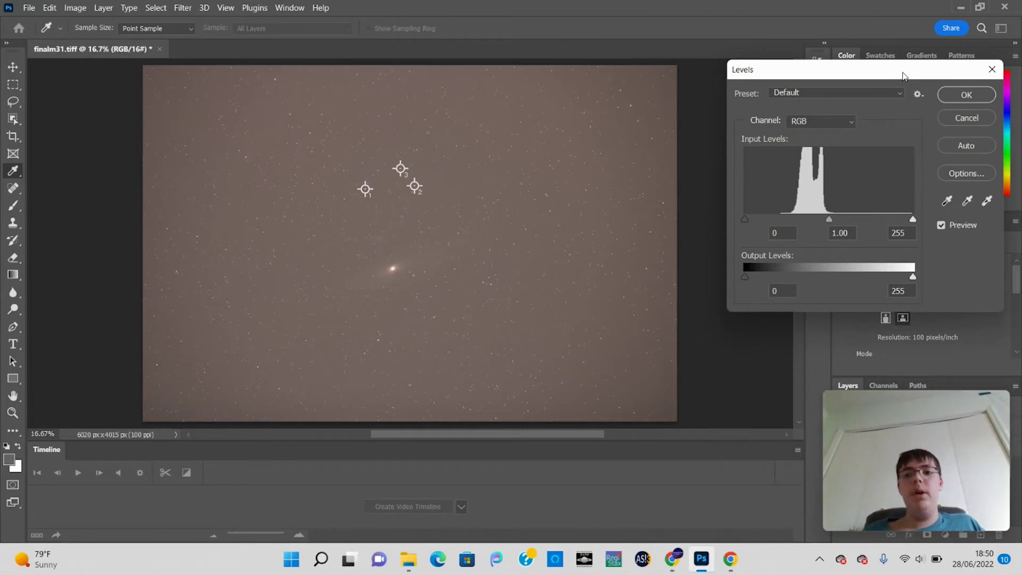
{"action": "left_click_drag", "start_coordinate": [904, 76], "coordinate": [848, 86]}
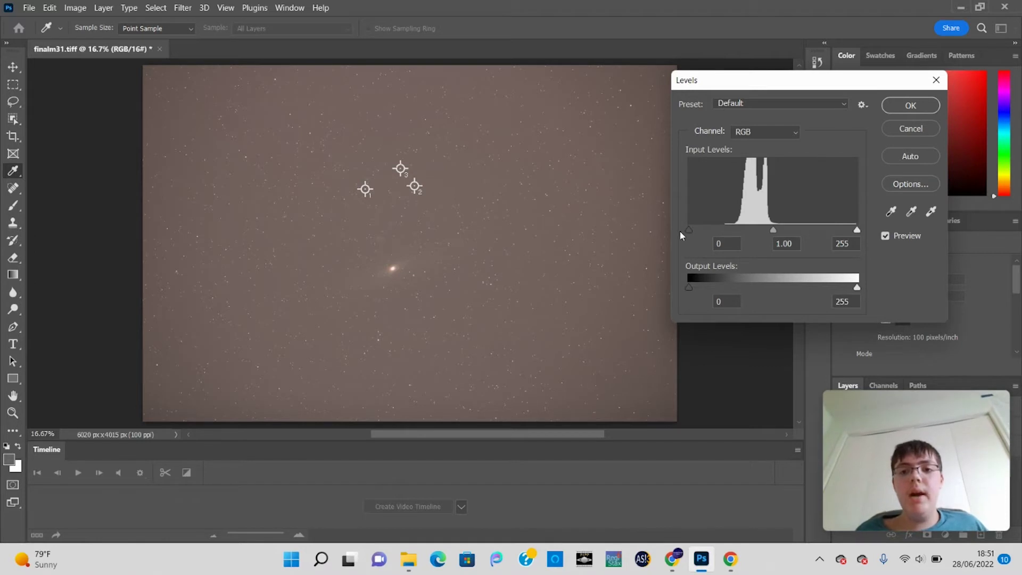
Drag the black input level back and forth, settling near 62 to darken the sky
{"action": "left_click_drag", "start_coordinate": [696, 230], "coordinate": [727, 243]}
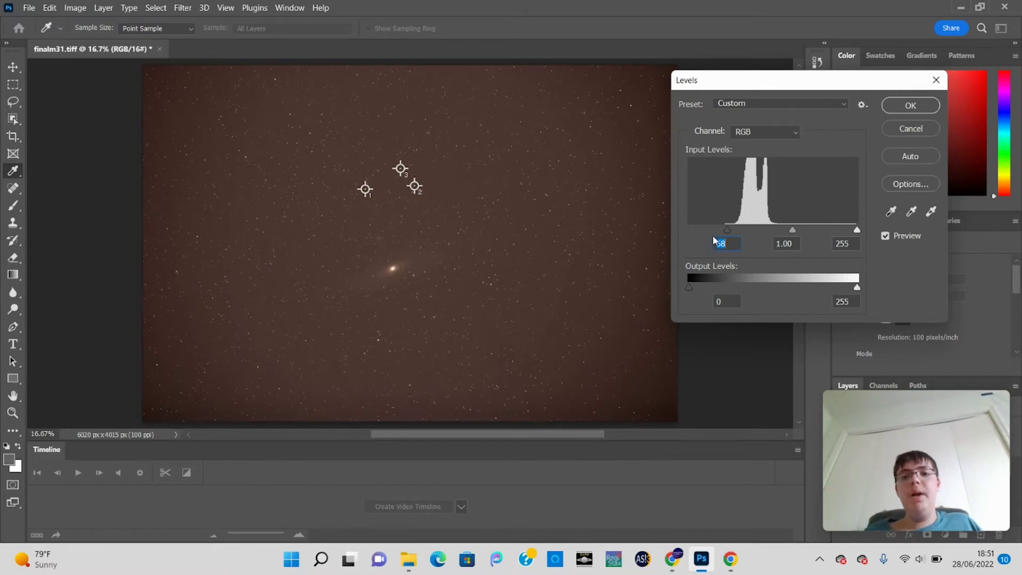
{"action": "left_click_drag", "start_coordinate": [728, 231], "coordinate": [725, 232]}
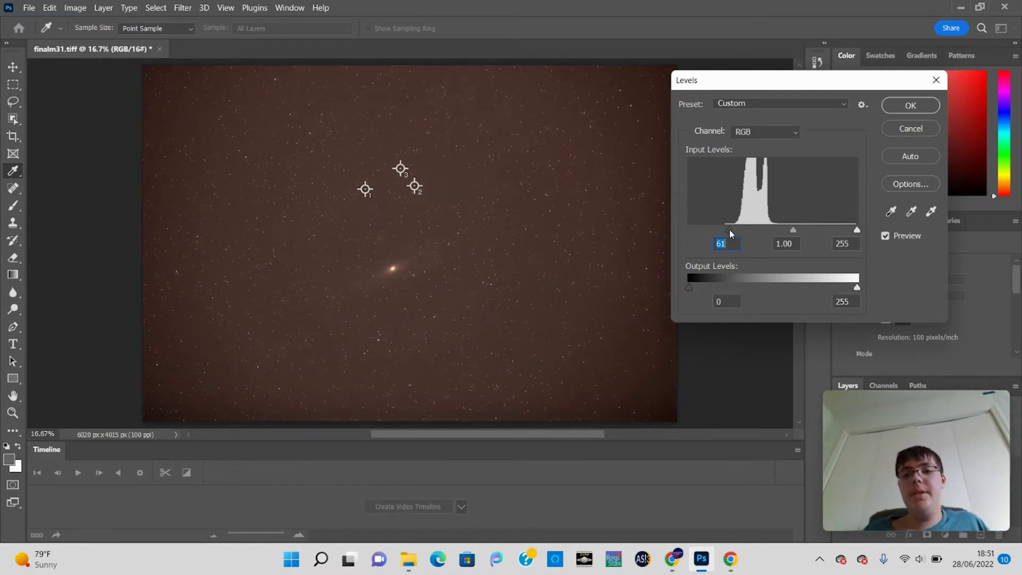
{"action": "mouse_move", "coordinate": [730, 230]}
{"action": "left_mouse_down"}
{"action": "mouse_move", "coordinate": [754, 236]}
{"action": "mouse_move", "coordinate": [734, 231]}
{"action": "left_mouse_up"}
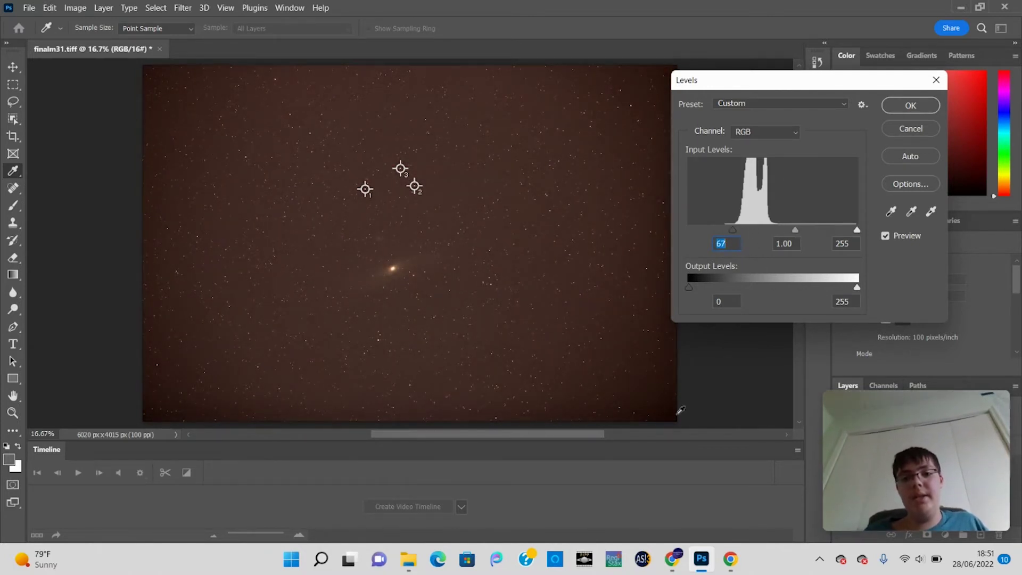
{"action": "left_click_drag", "start_coordinate": [729, 231], "coordinate": [726, 230]}
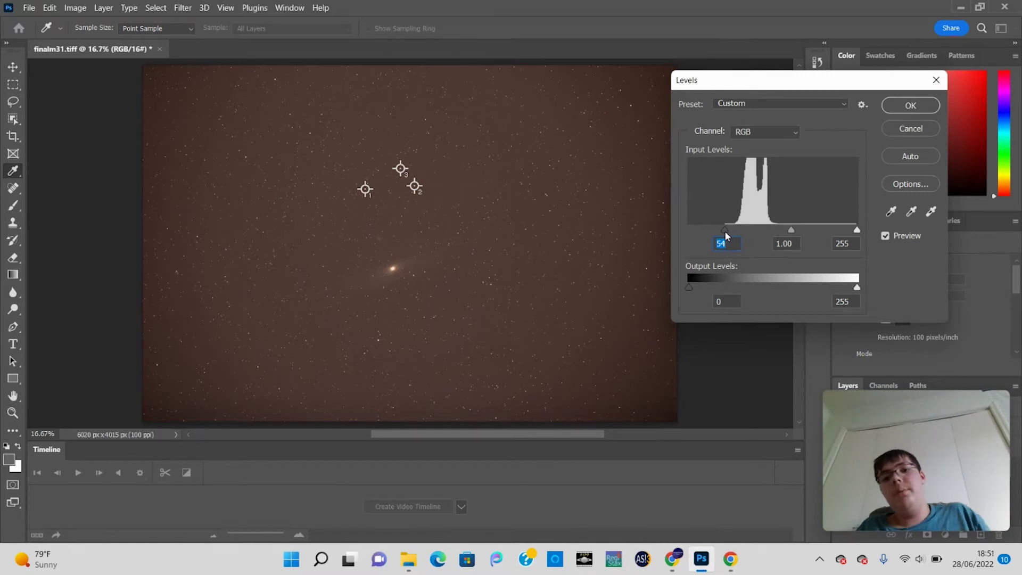
{"action": "left_click_drag", "start_coordinate": [725, 231], "coordinate": [874, 235]}
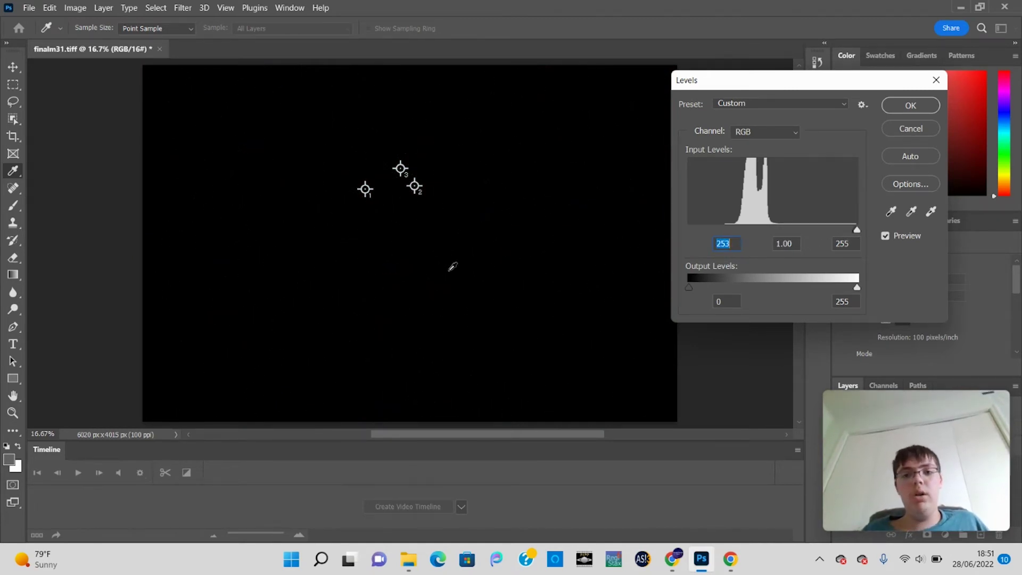
{"action": "left_click_drag", "start_coordinate": [857, 235], "coordinate": [733, 231]}
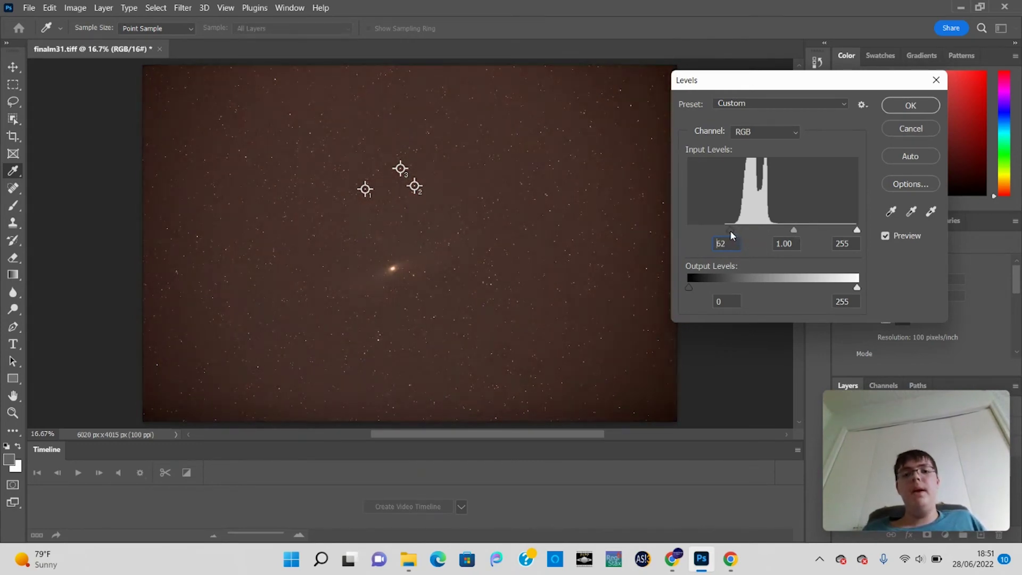
Try different RGB black point and gamma values, leaving the midtone gamma at 1.75
{"action": "left_click_drag", "start_coordinate": [731, 232], "coordinate": [687, 231]}
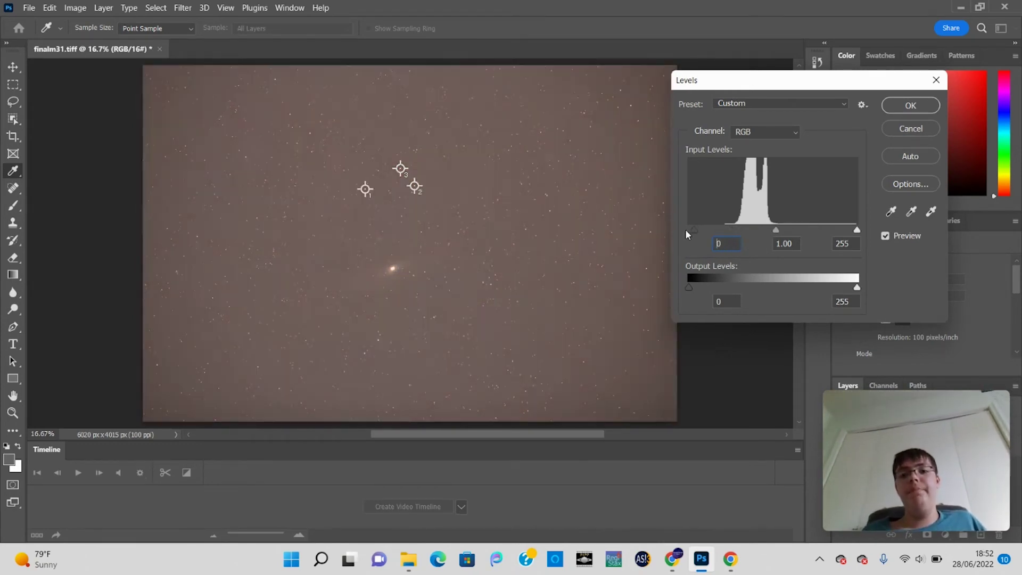
{"action": "left_click_drag", "start_coordinate": [775, 231], "coordinate": [758, 229]}
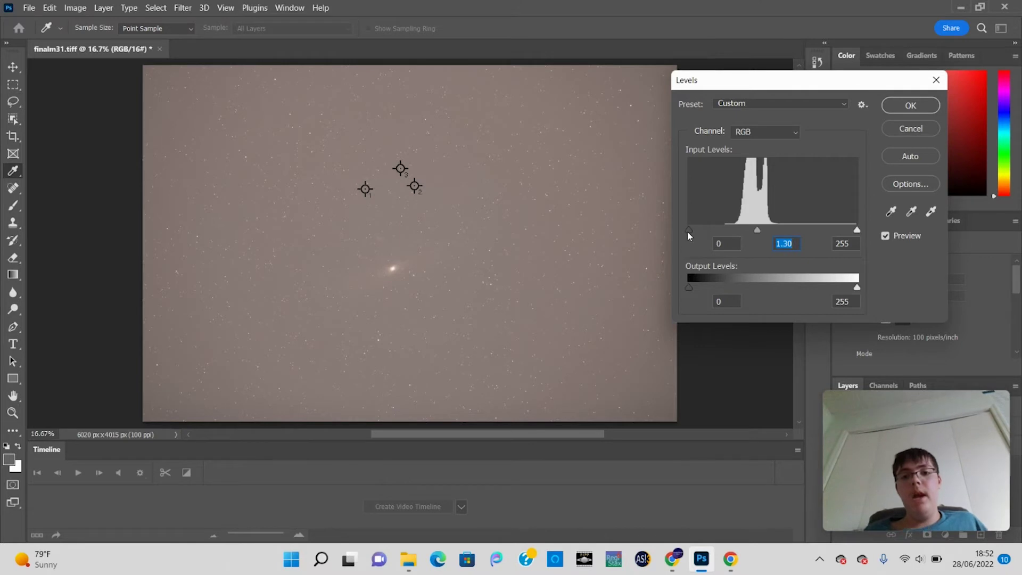
{"action": "left_click_drag", "start_coordinate": [688, 232], "coordinate": [739, 242]}
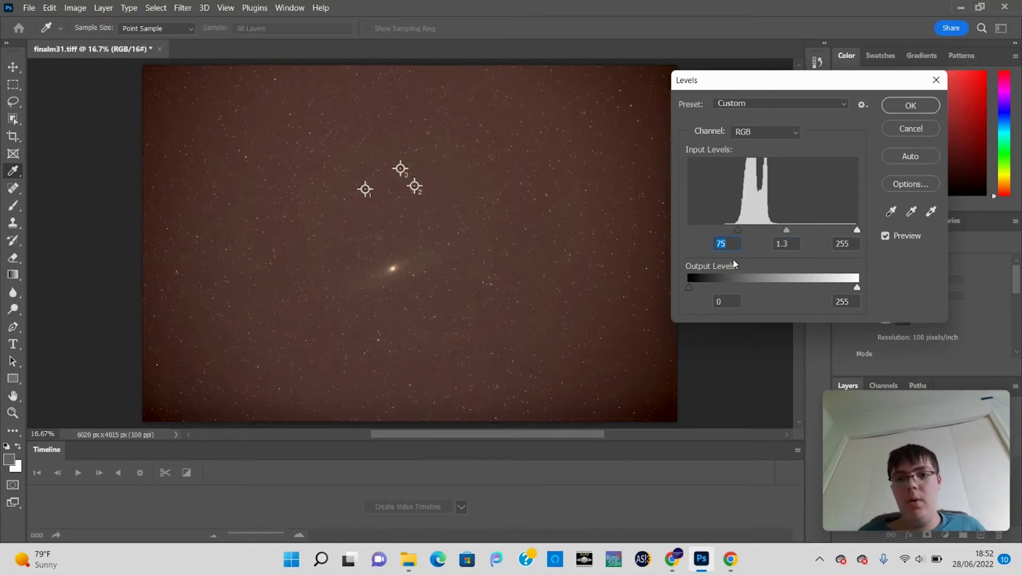
{"action": "left_click_drag", "start_coordinate": [735, 229], "coordinate": [730, 228]}
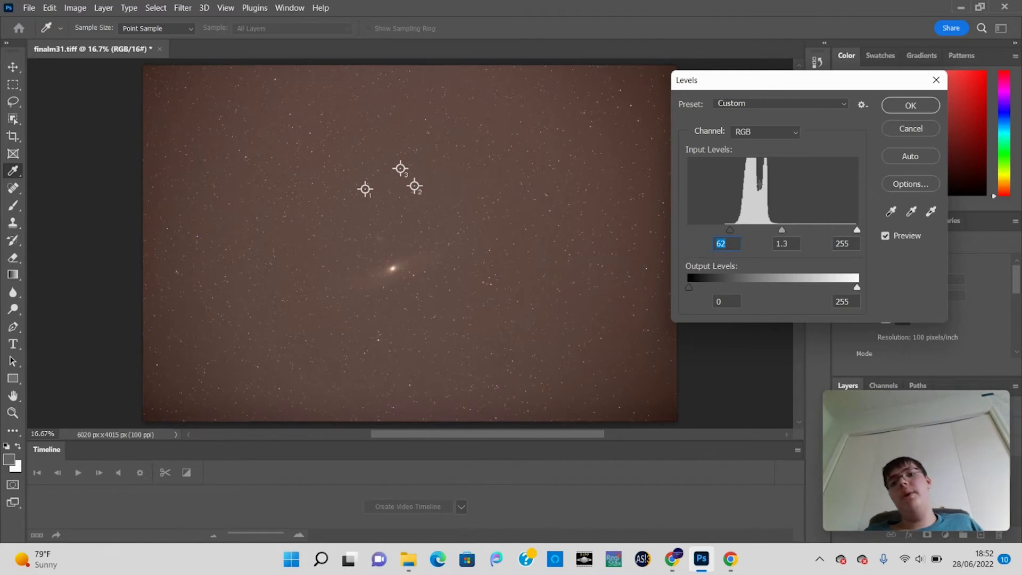
{"action": "left_click", "coordinate": [767, 136]}
{"action": "left_click", "coordinate": [769, 141]}
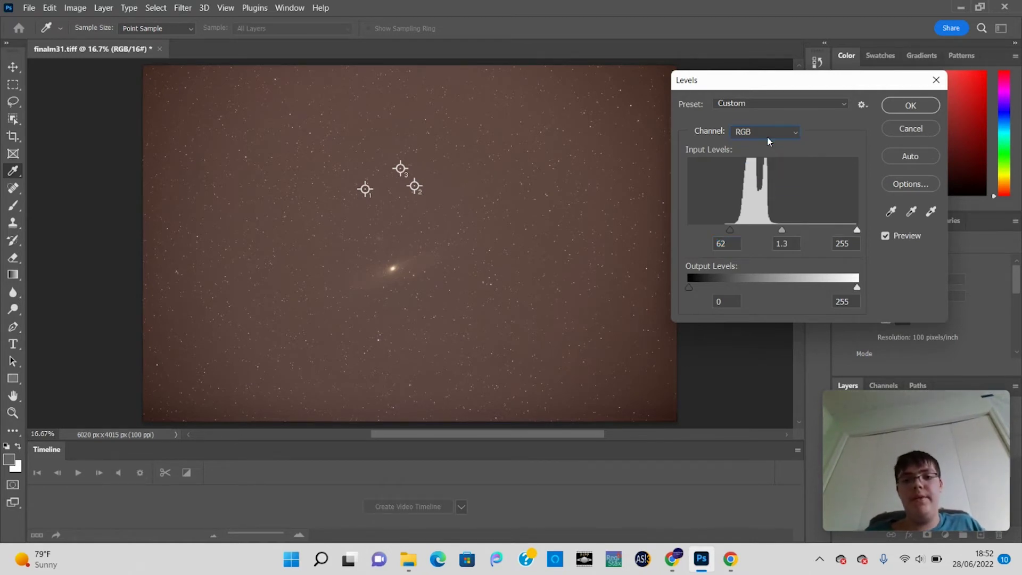
{"action": "left_click_drag", "start_coordinate": [782, 230], "coordinate": [740, 234]}
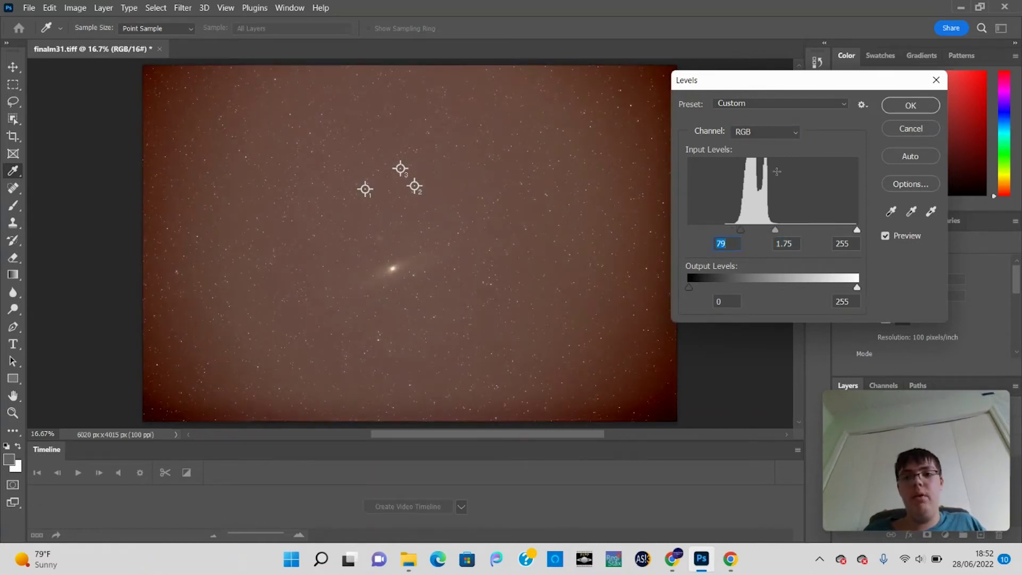
Check the Red channel briefly, then reset the RGB black input to 0 and gamma to 1
{"action": "left_click", "coordinate": [750, 133]}
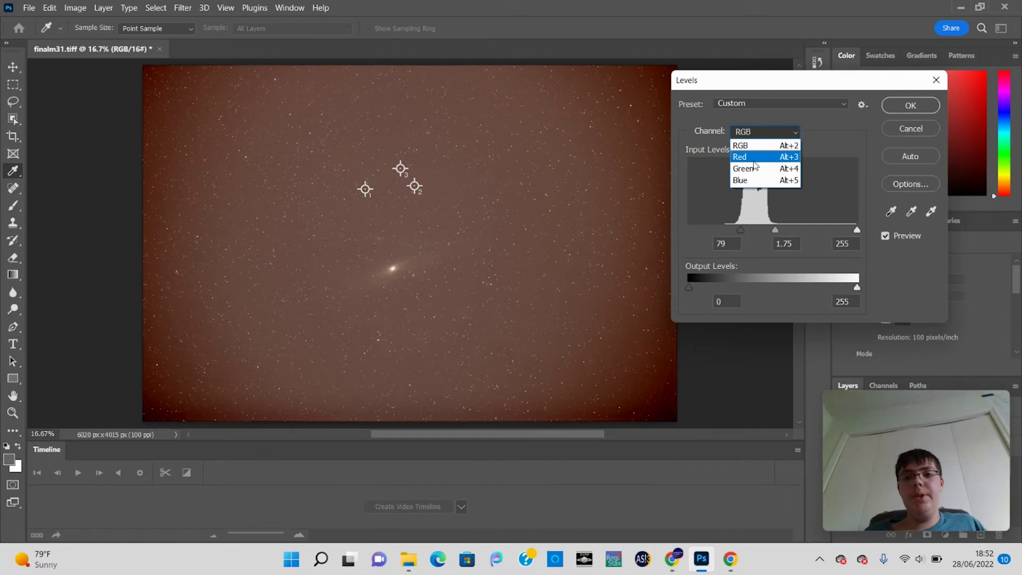
{"action": "left_click", "coordinate": [753, 159]}
{"action": "left_click", "coordinate": [761, 134]}
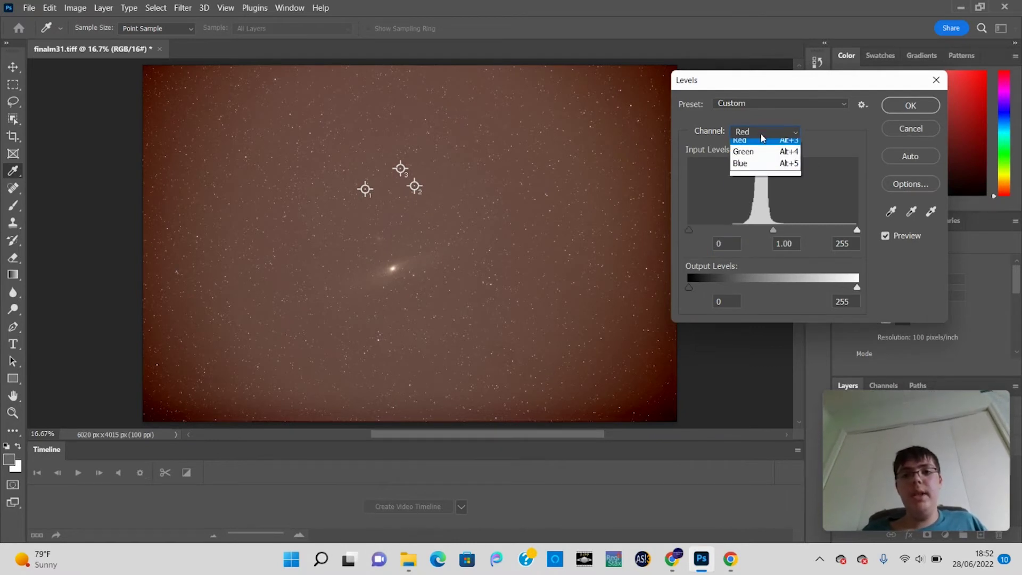
{"action": "left_click", "coordinate": [764, 131]}
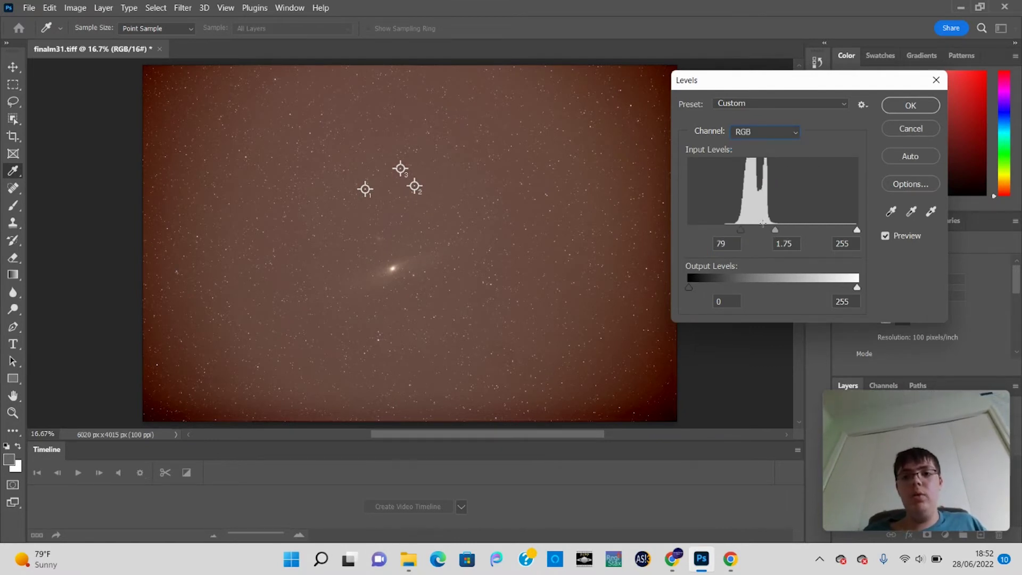
{"action": "left_click_drag", "start_coordinate": [741, 230], "coordinate": [616, 230]}
{"action": "left_click", "coordinate": [785, 244]}
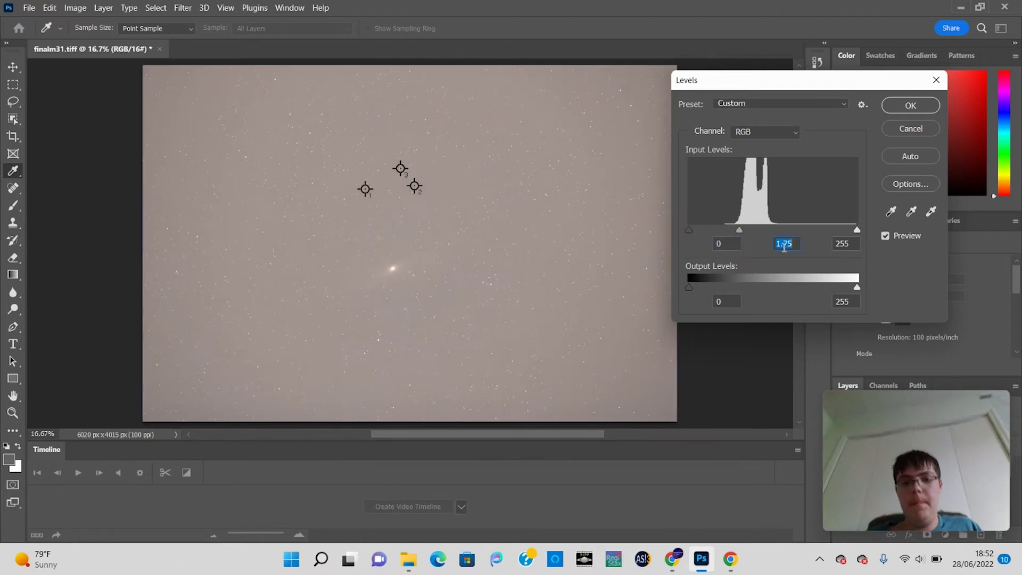
{"action": "type", "text": "1"}
{"action": "left_click", "coordinate": [775, 131]}
On the Red channel, try black point values of 53, 2, 18 and 24
{"action": "left_click", "coordinate": [778, 160]}
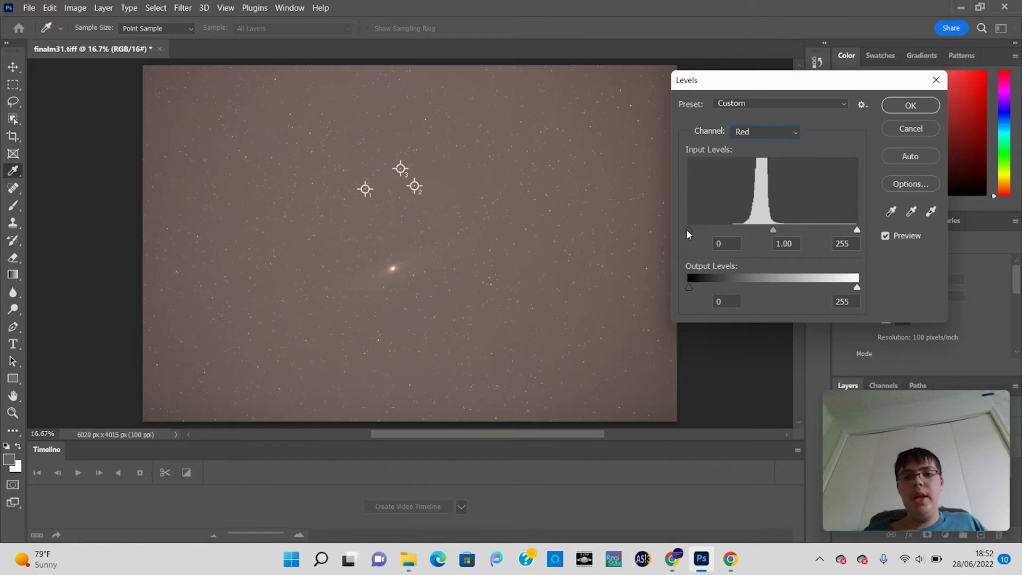
{"action": "left_click_drag", "start_coordinate": [689, 230], "coordinate": [730, 248]}
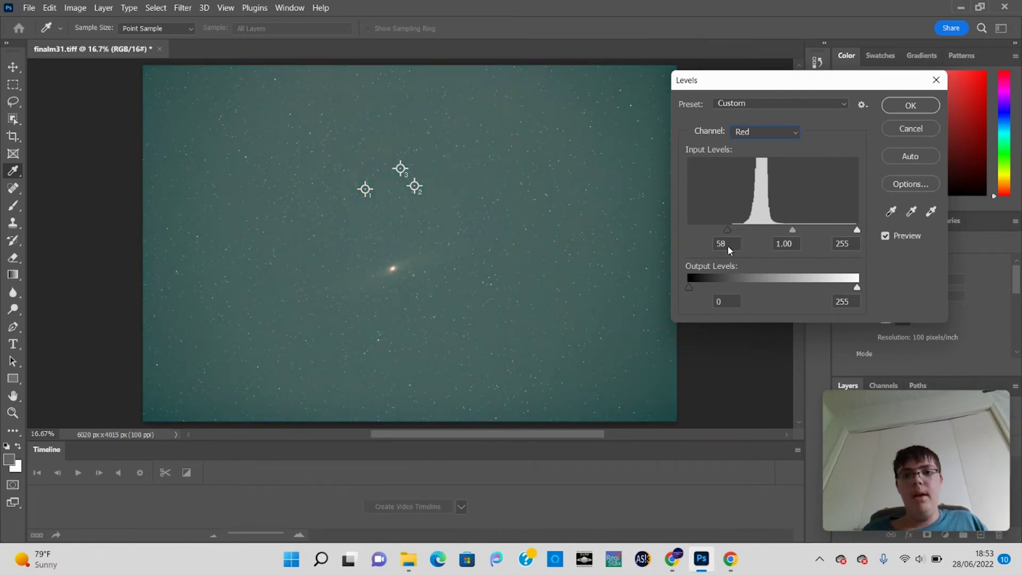
{"action": "left_click", "coordinate": [728, 245]}
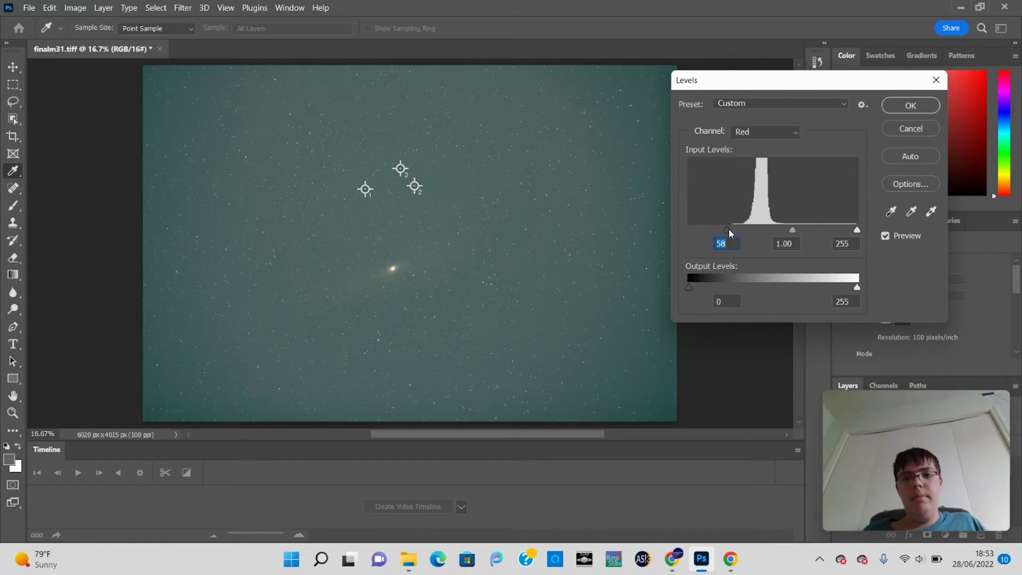
{"action": "left_click_drag", "start_coordinate": [727, 229], "coordinate": [724, 230]}
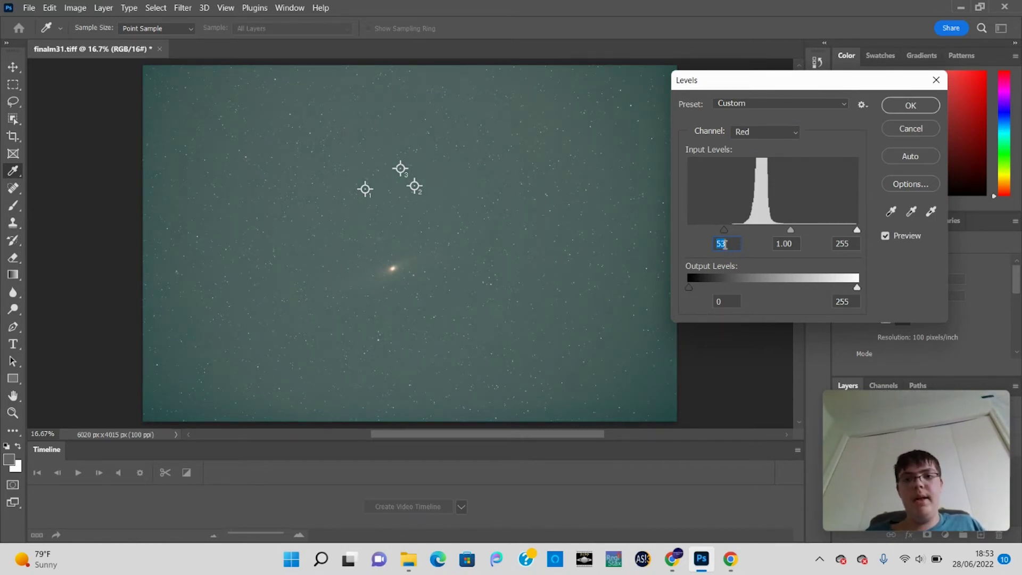
{"action": "type", "text": "2"}
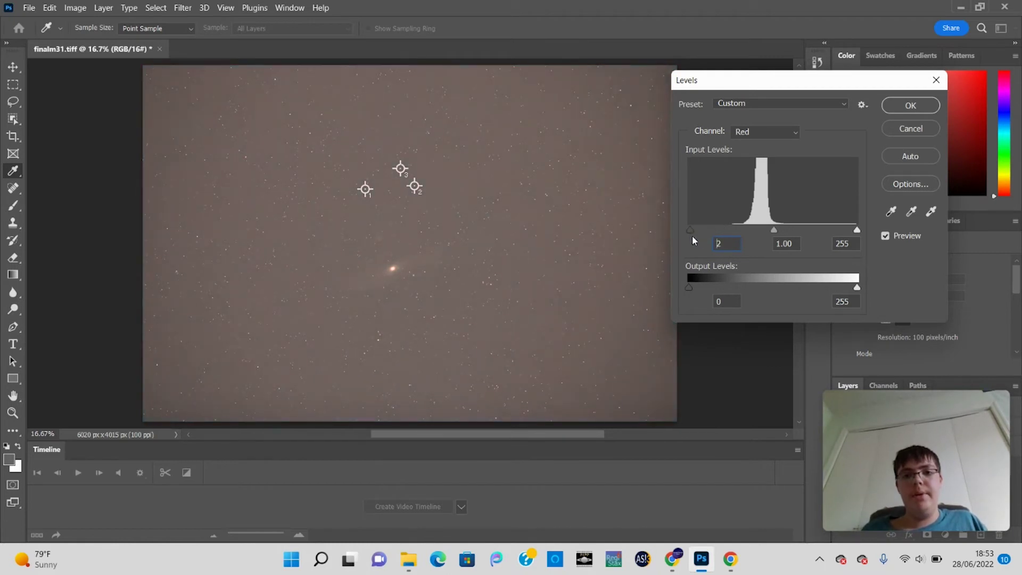
{"action": "left_click_drag", "start_coordinate": [693, 238], "coordinate": [702, 240]}
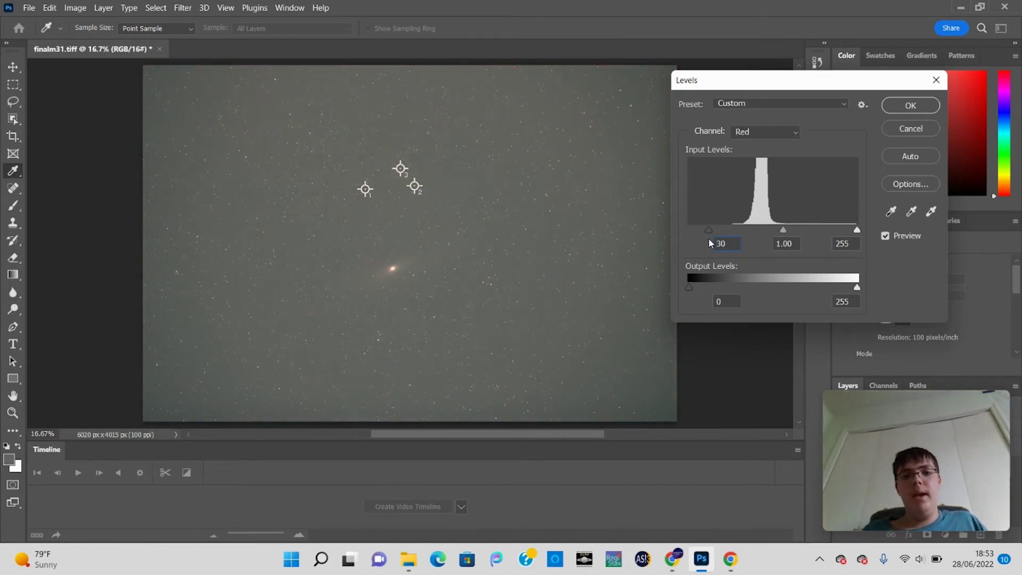
{"action": "left_click_drag", "start_coordinate": [708, 240], "coordinate": [705, 241]}
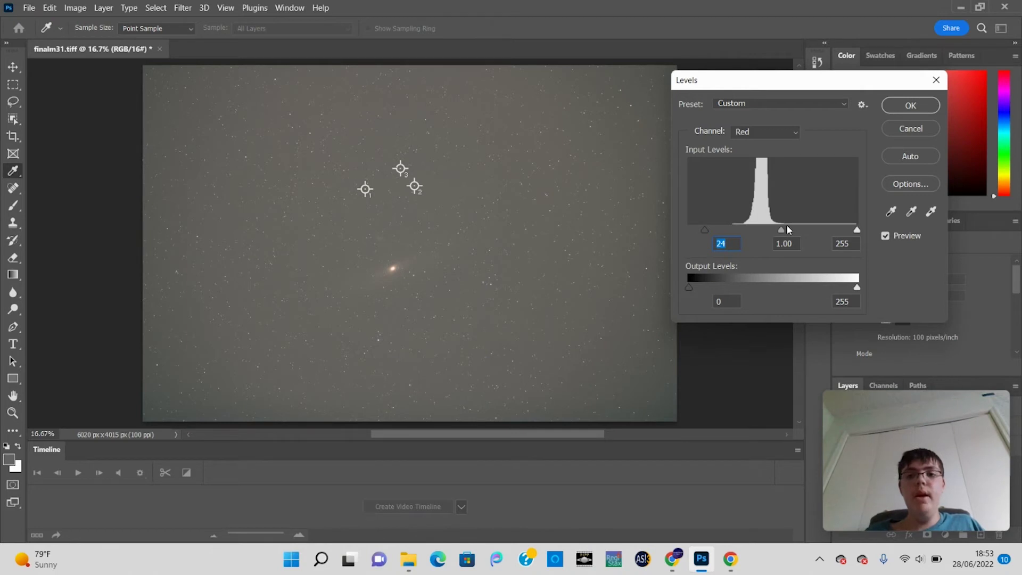
Lift the red midtone gamma to 1.10, then reset it to 1.00
{"action": "left_click_drag", "start_coordinate": [781, 230], "coordinate": [777, 233]}
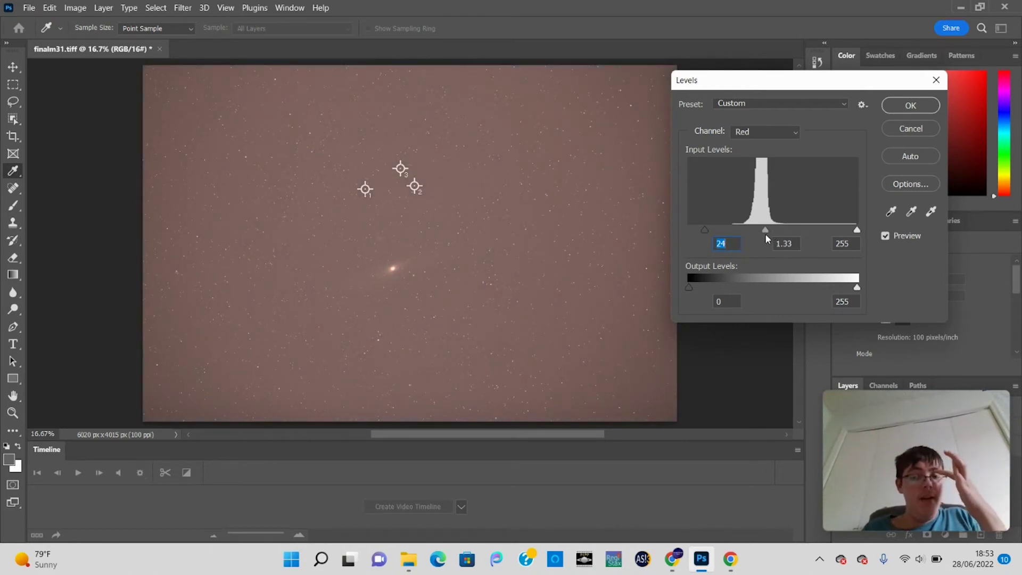
{"action": "key", "text": "Tab"}
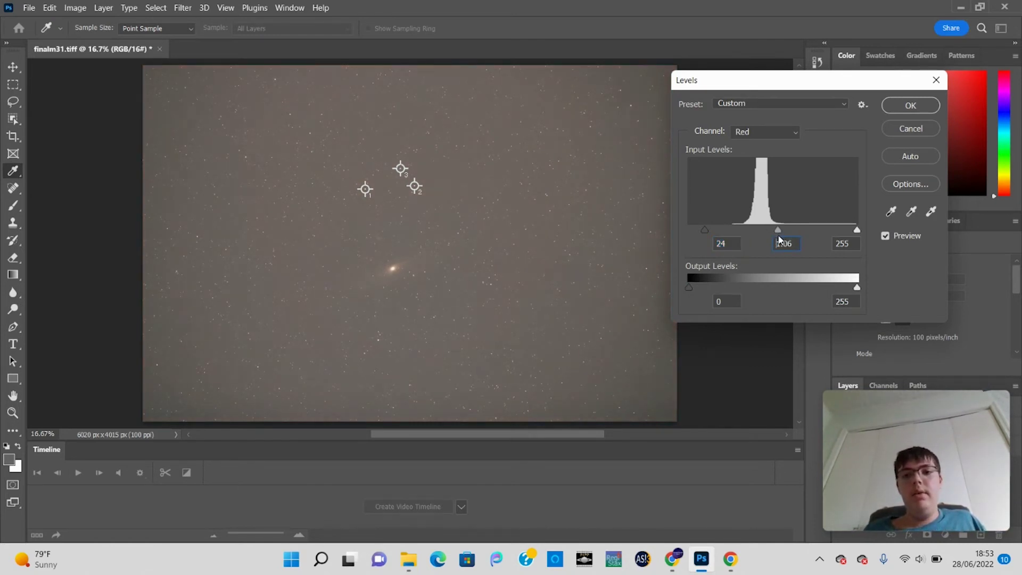
{"action": "key", "text": "Down"}
{"action": "key", "text": "Down"}
{"action": "key", "text": "Down"}
{"action": "key", "text": "Down"}
{"action": "key", "text": "Down"}
{"action": "key", "text": "Down"}
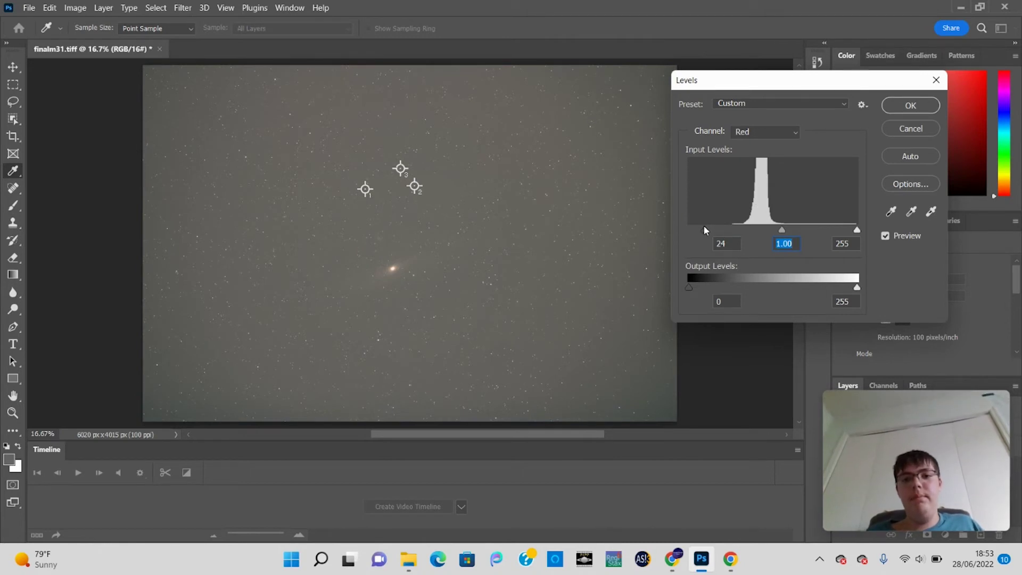
{"action": "type", "text": "1"}
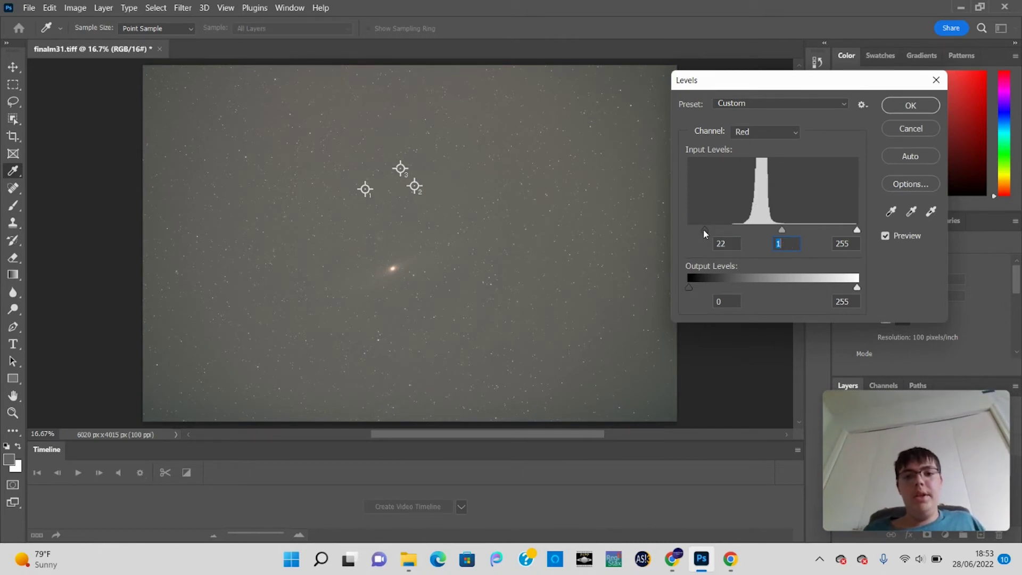
Push the red black point up until the image turns teal, then set it back to 0
{"action": "left_click_drag", "start_coordinate": [704, 230], "coordinate": [738, 253]}
{"action": "left_click", "coordinate": [738, 248]}
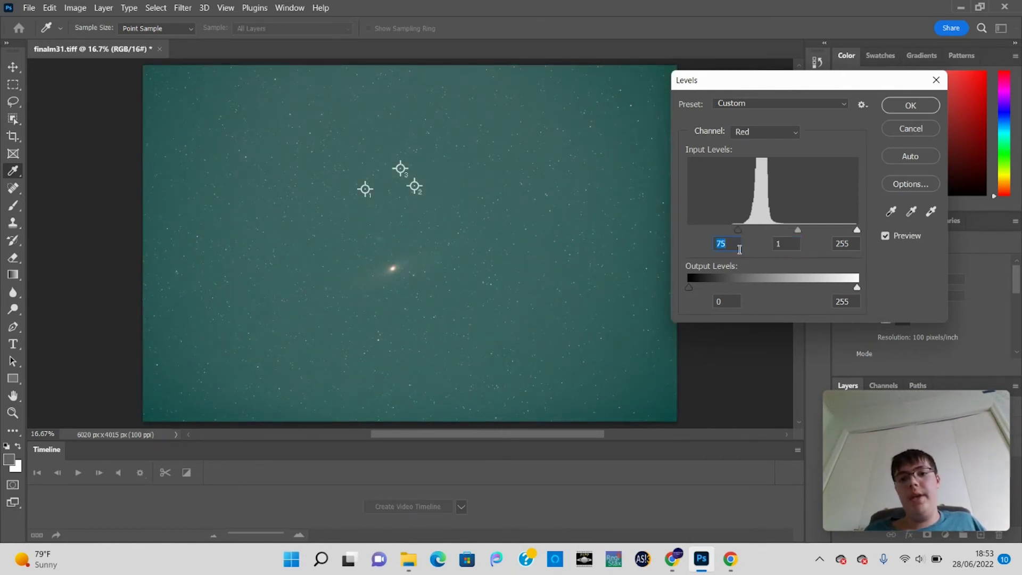
{"action": "left_click_drag", "start_coordinate": [740, 230], "coordinate": [778, 237]}
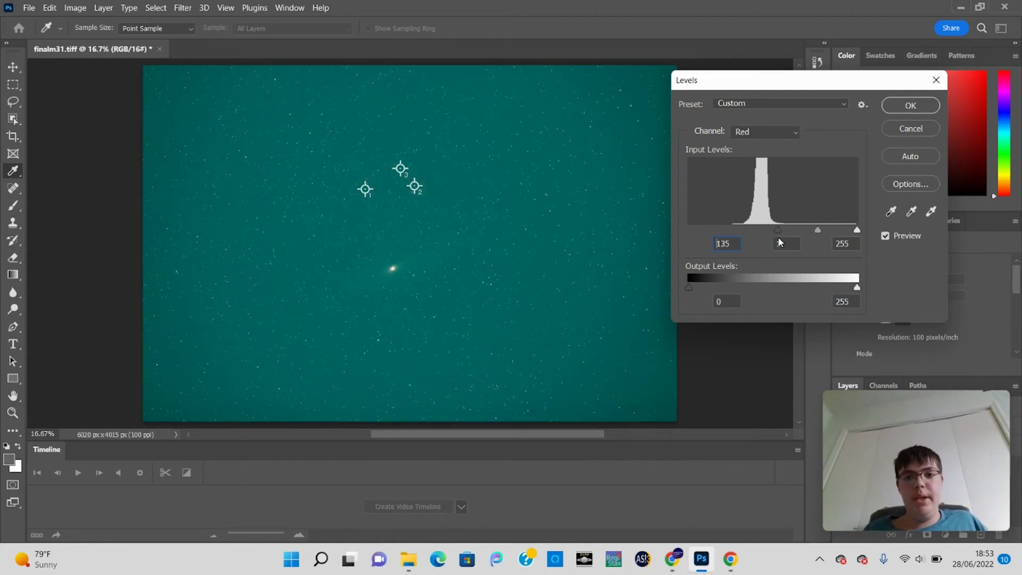
{"action": "type", "text": "0"}
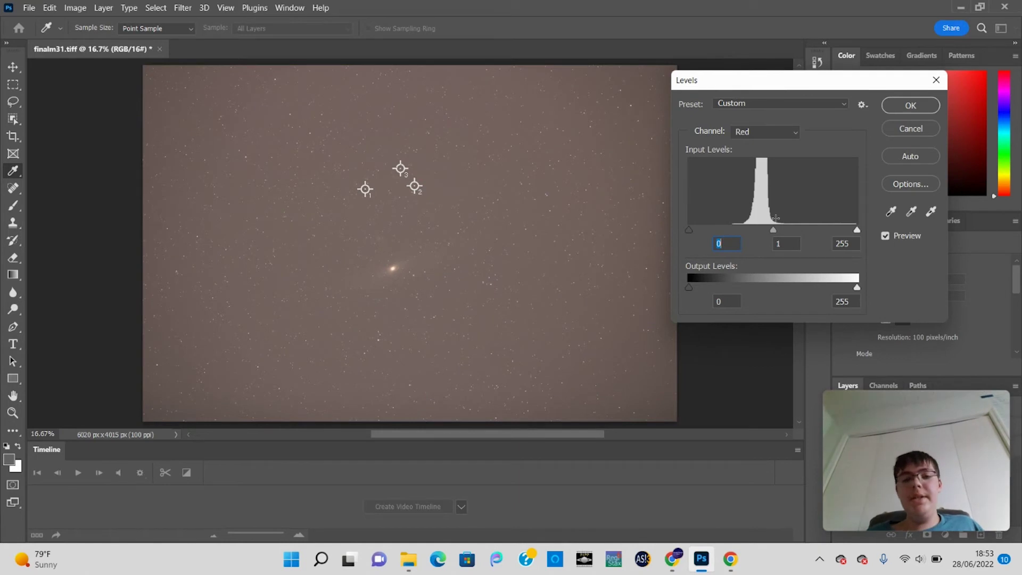
{"action": "left_click", "coordinate": [754, 141]}
With Red still selected, adjust the red midtone gamma toward 0.76 and try the white point
{"action": "left_click", "coordinate": [749, 134]}
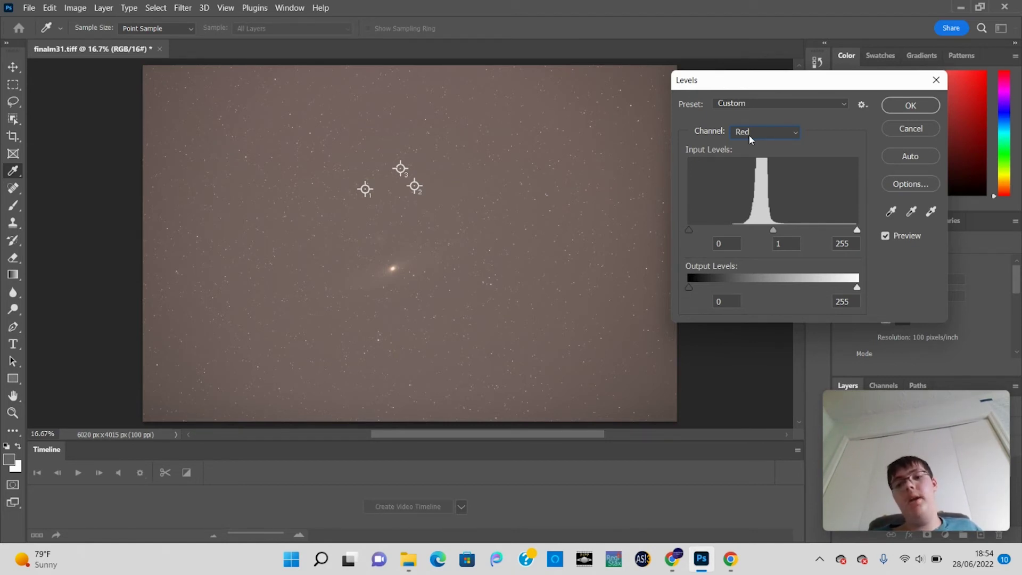
{"action": "left_click", "coordinate": [749, 135]}
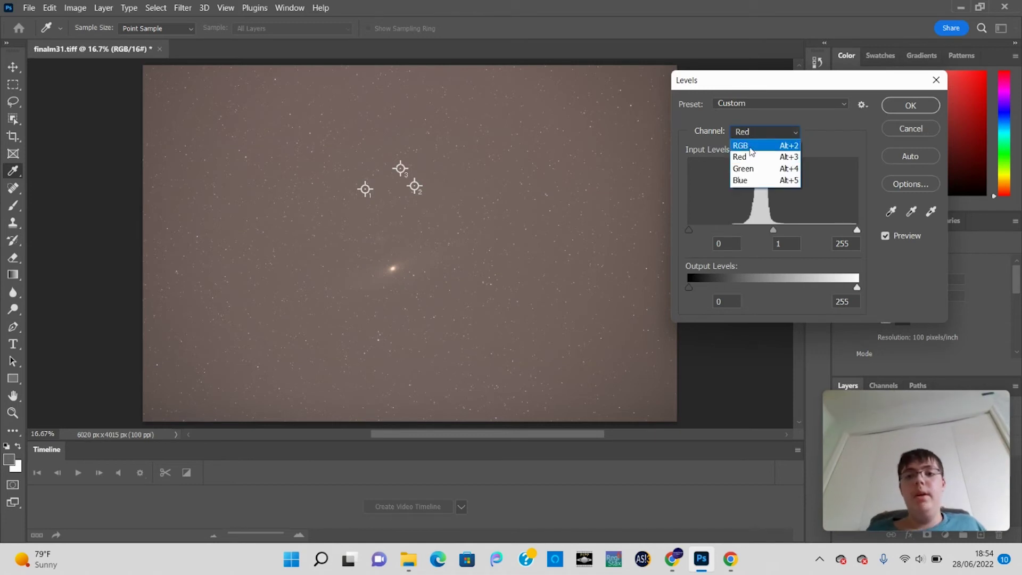
{"action": "left_click", "coordinate": [747, 230]}
{"action": "mouse_move", "coordinate": [773, 230]}
{"action": "left_mouse_down"}
{"action": "mouse_move", "coordinate": [758, 239]}
{"action": "mouse_move", "coordinate": [792, 230]}
{"action": "mouse_move", "coordinate": [773, 235]}
{"action": "left_mouse_up"}
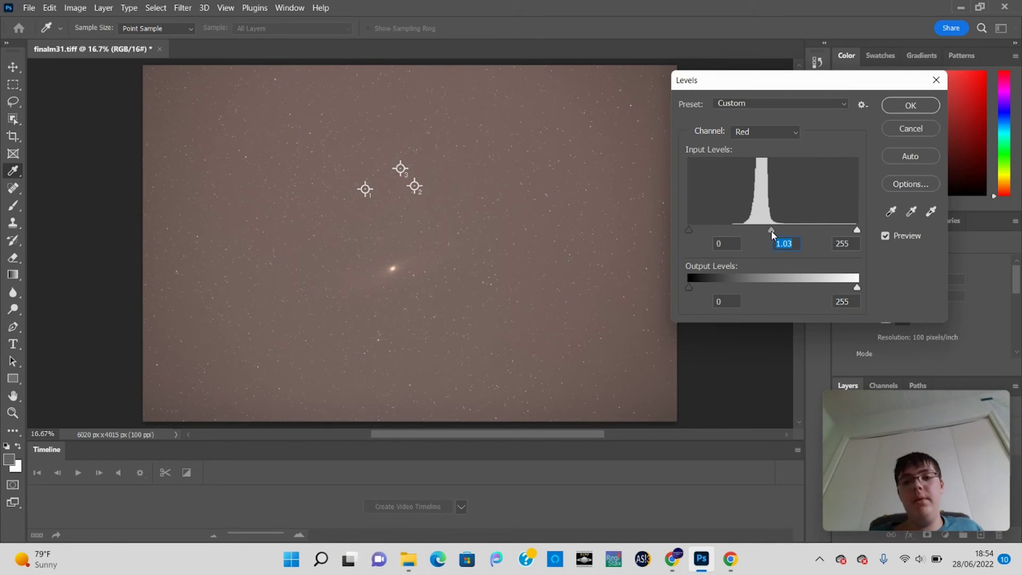
{"action": "left_click_drag", "start_coordinate": [772, 231], "coordinate": [788, 238]}
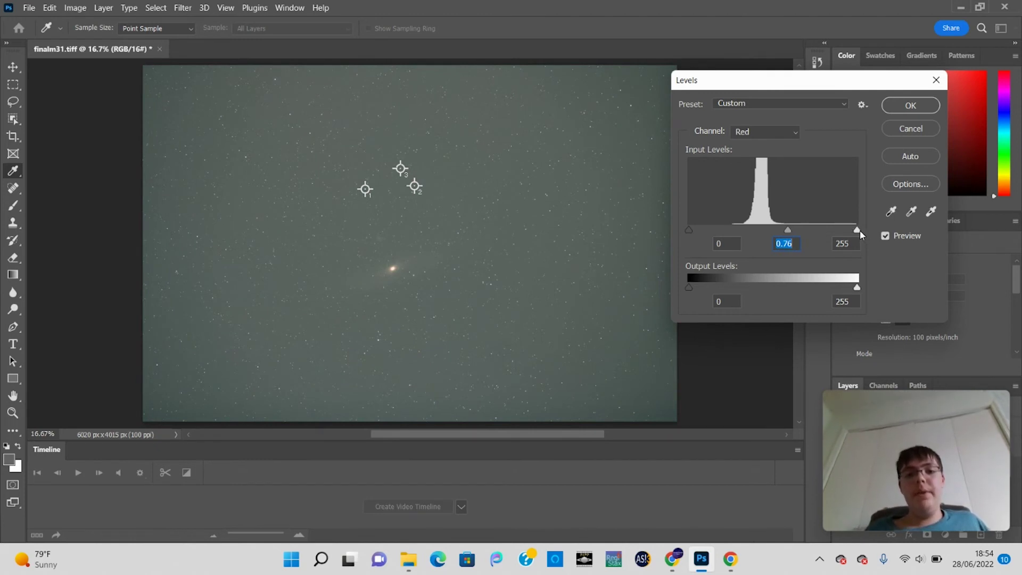
{"action": "mouse_move", "coordinate": [858, 230]}
{"action": "left_mouse_down"}
{"action": "mouse_move", "coordinate": [775, 237]}
{"action": "mouse_move", "coordinate": [861, 238]}
{"action": "left_mouse_up"}
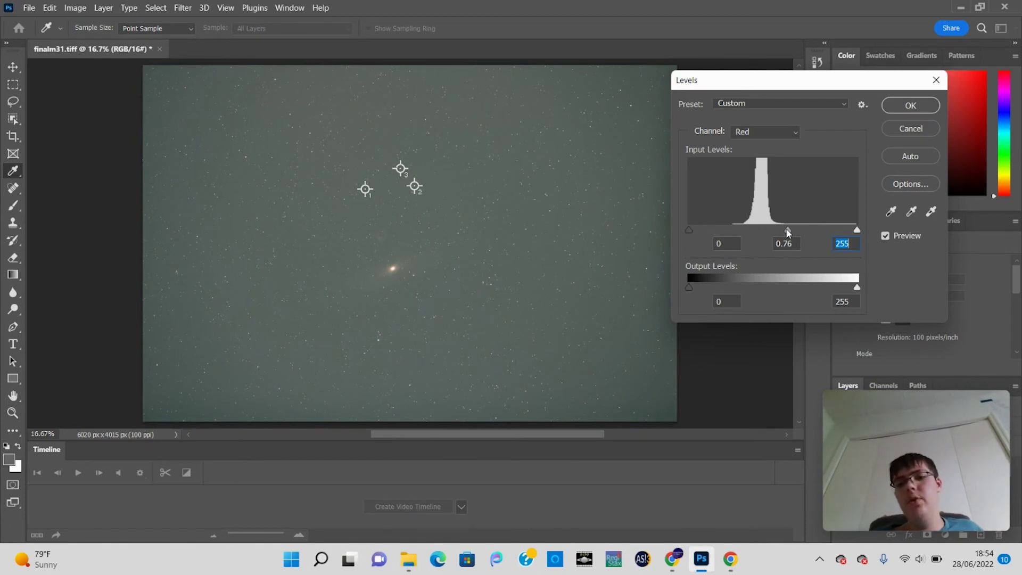
Set red gamma to about 1.08 and black point to 53, then switch to RGB and cancel Levels
{"action": "left_click_drag", "start_coordinate": [789, 232], "coordinate": [756, 229]}
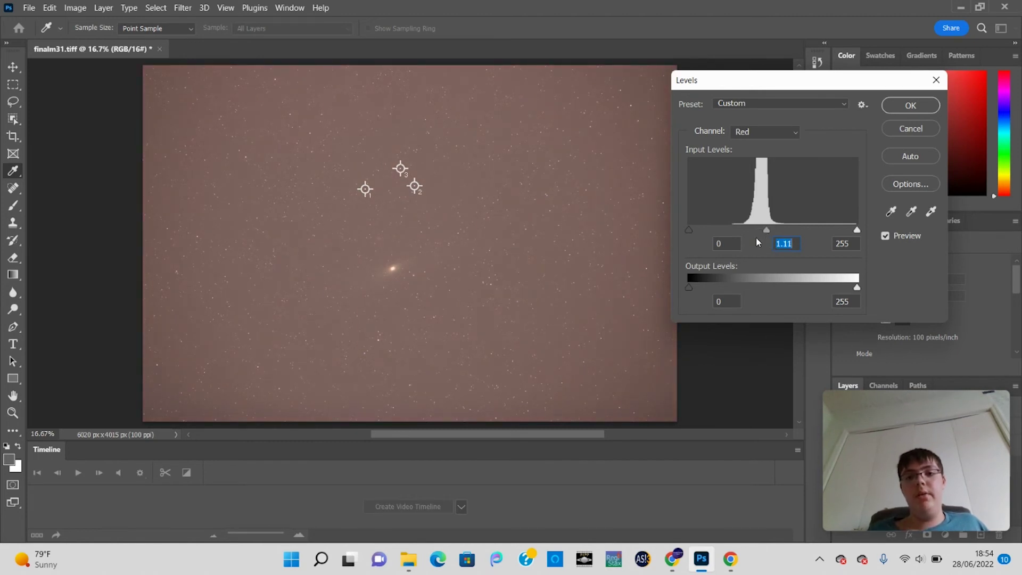
{"action": "left_click_drag", "start_coordinate": [690, 230], "coordinate": [725, 230]}
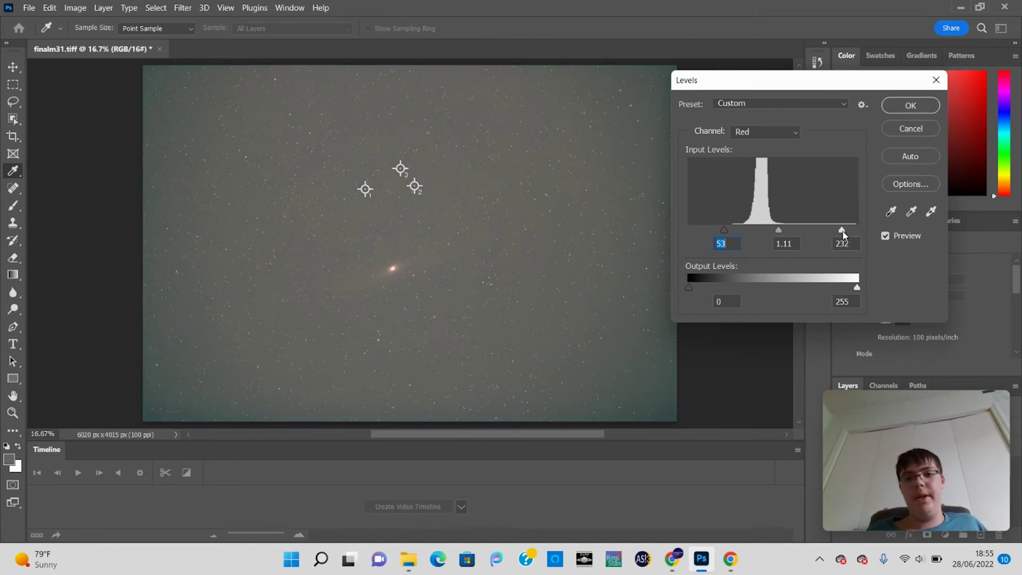
{"action": "left_click", "coordinate": [858, 243]}
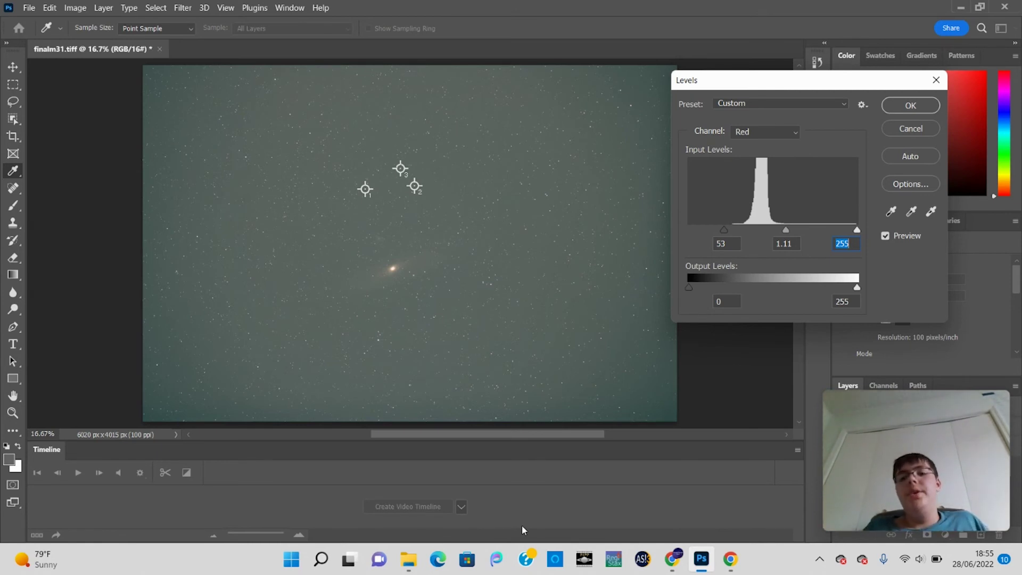
{"action": "left_click", "coordinate": [748, 132]}
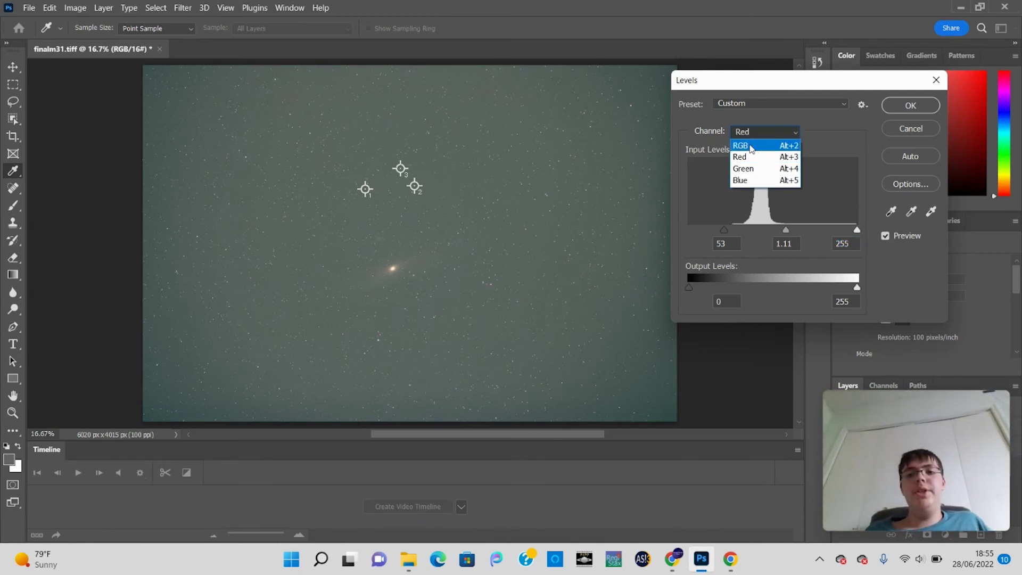
{"action": "left_click", "coordinate": [751, 142]}
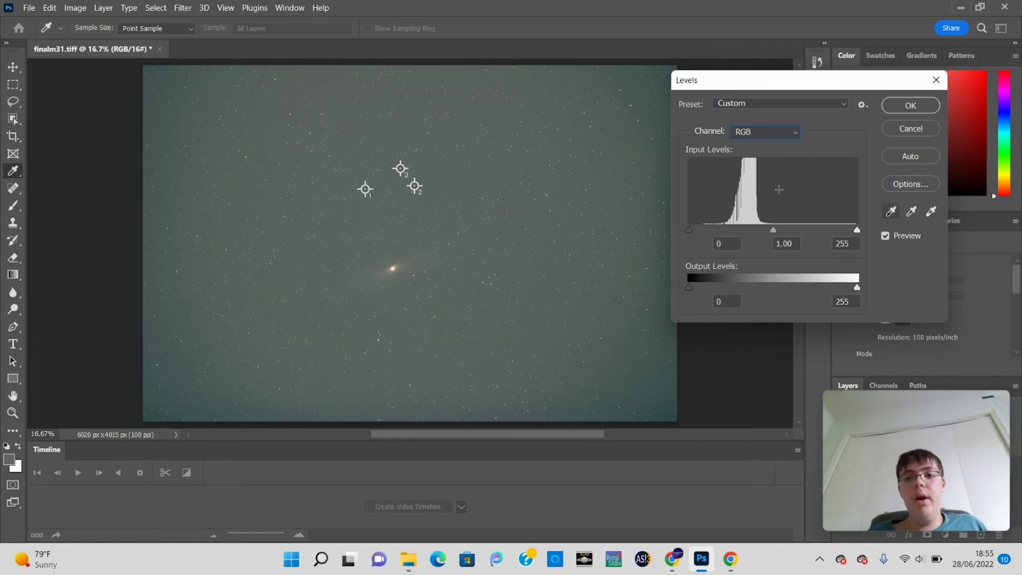
{"action": "left_click", "coordinate": [885, 133]}
In Curves (Ctrl+M), build an S-curve with highlight, shadow and midtone points (108 to 118)
{"action": "key", "text": "ctrl+m"}
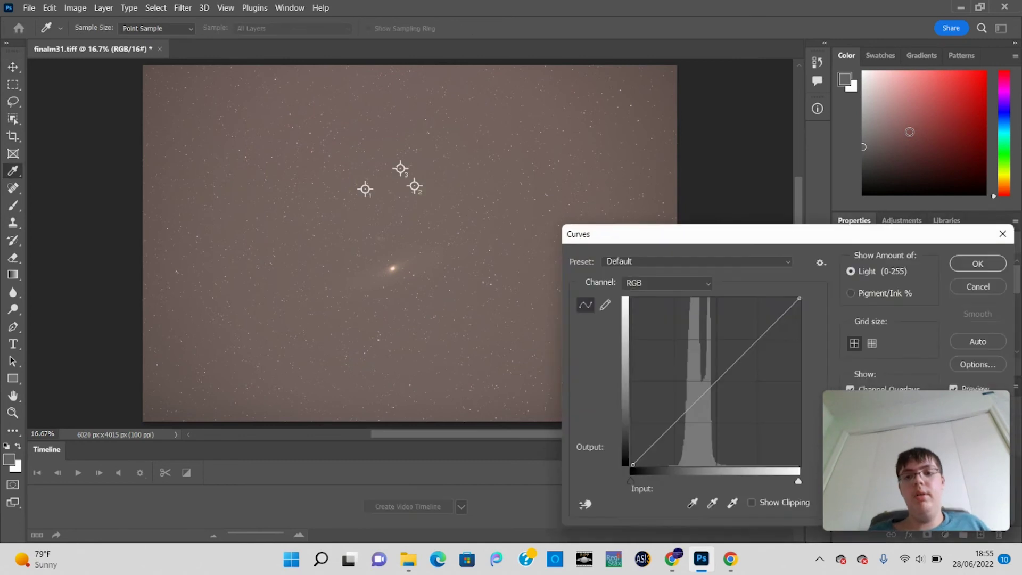
{"action": "left_click_drag", "start_coordinate": [772, 329], "coordinate": [754, 321]}
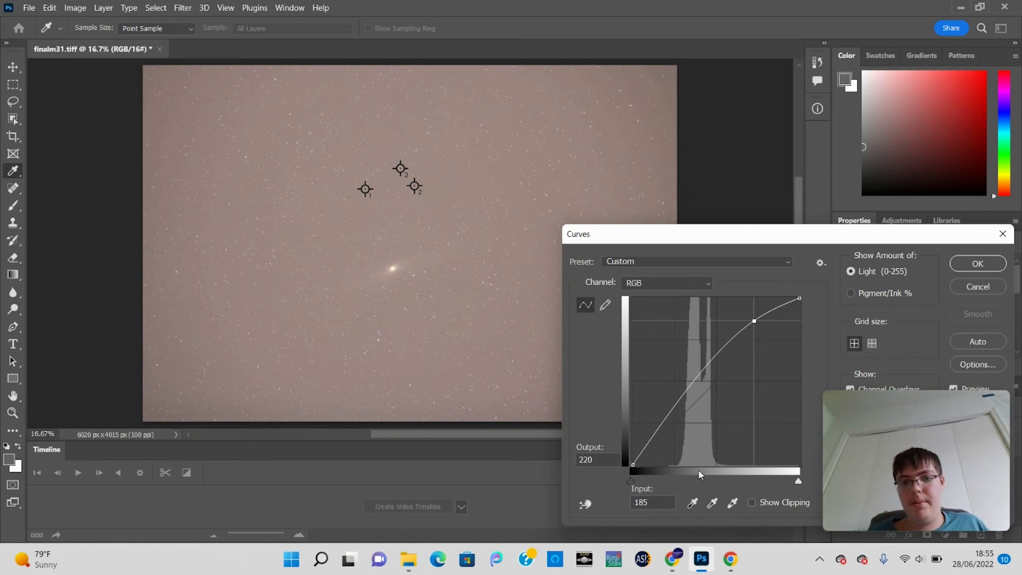
{"action": "left_click", "coordinate": [664, 414]}
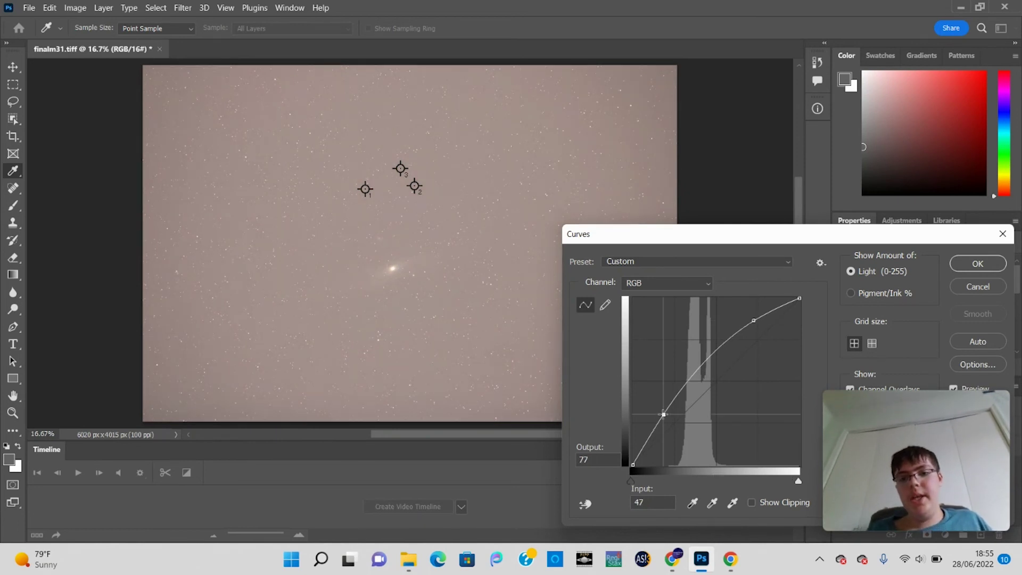
{"action": "left_click_drag", "start_coordinate": [663, 414], "coordinate": [670, 443]}
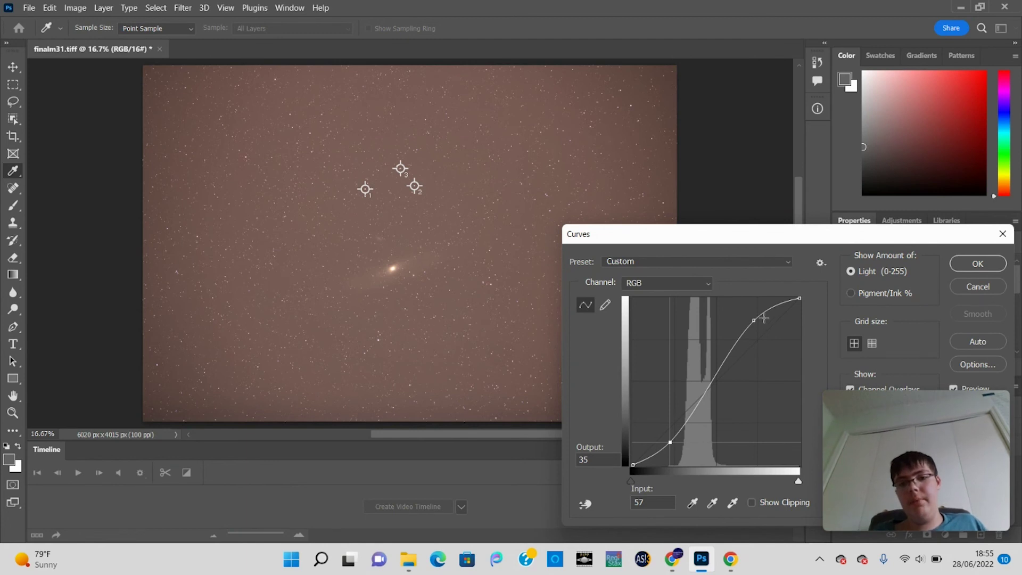
{"action": "left_click_drag", "start_coordinate": [757, 317], "coordinate": [752, 323]}
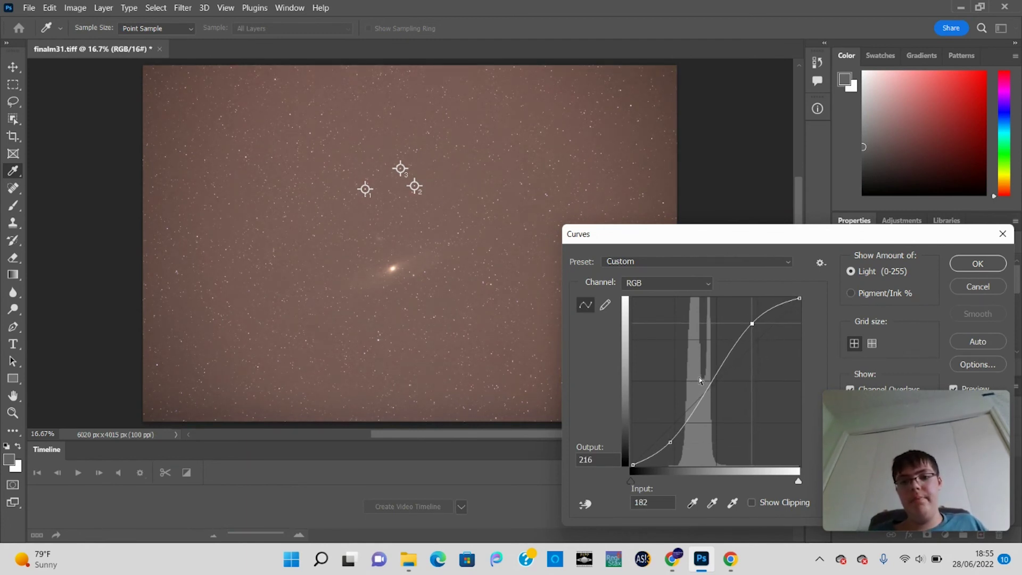
{"action": "mouse_move", "coordinate": [707, 378]}
{"action": "left_mouse_down"}
{"action": "mouse_move", "coordinate": [706, 389]}
{"action": "mouse_move", "coordinate": [683, 393]}
{"action": "mouse_move", "coordinate": [702, 390]}
{"action": "left_mouse_up"}
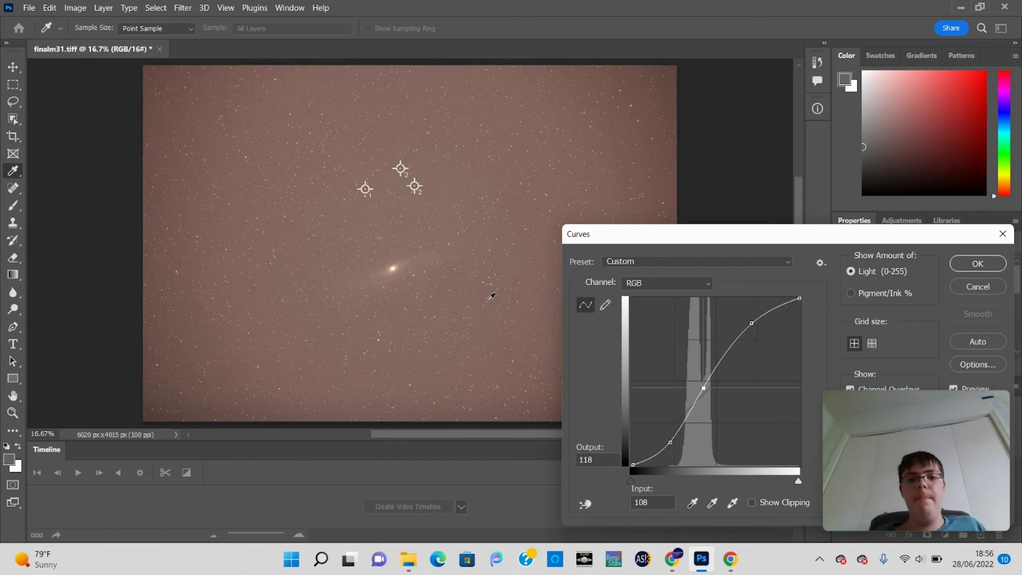
Accept the Curves adjustment and switch to the Move tool
{"action": "left_click", "coordinate": [978, 263]}
{"action": "key", "text": "v"}
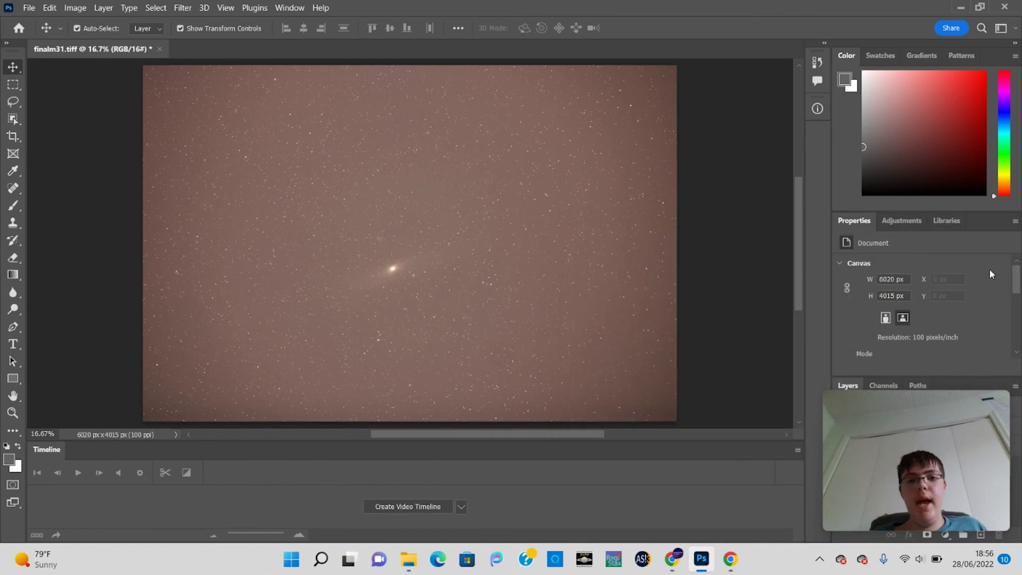